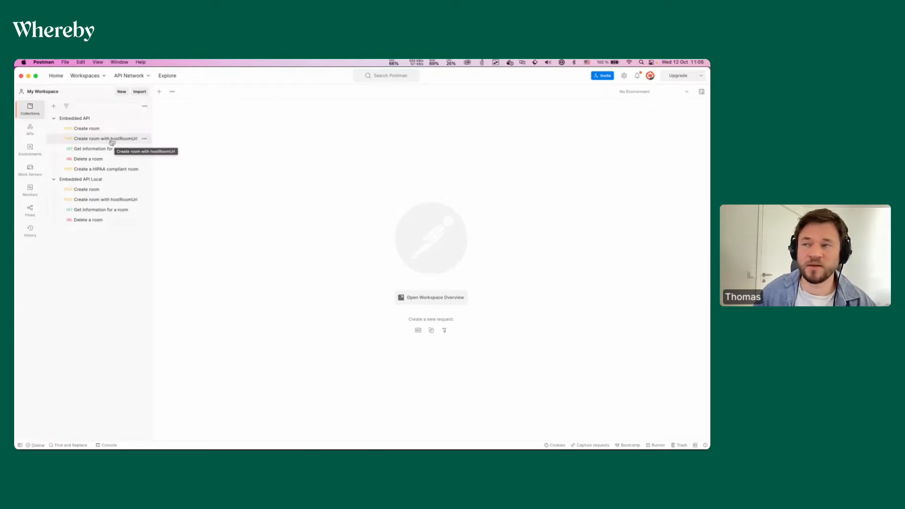
# - Open the "Create room with hostRoomUrl" request from the Embedded API collection and set isLocked to true in its JSON body
pyautogui.click(110, 143)
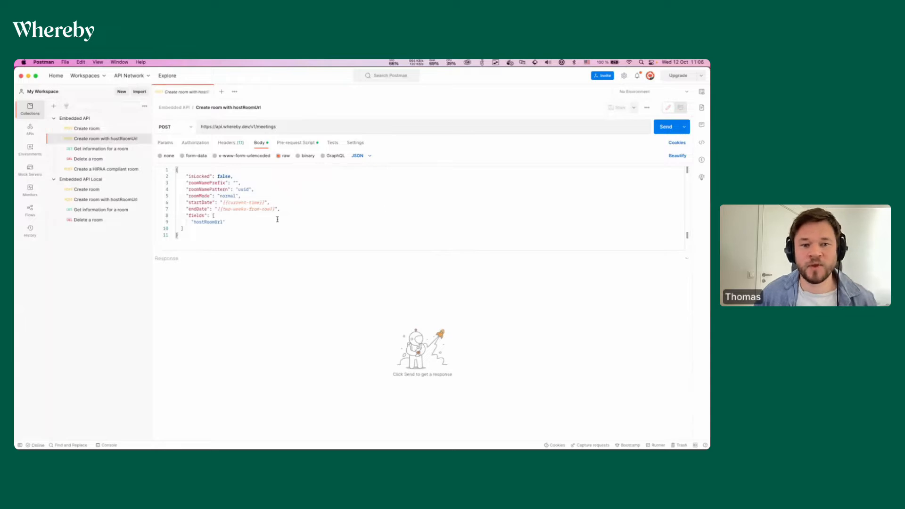
pyautogui.doubleClick(224, 177)
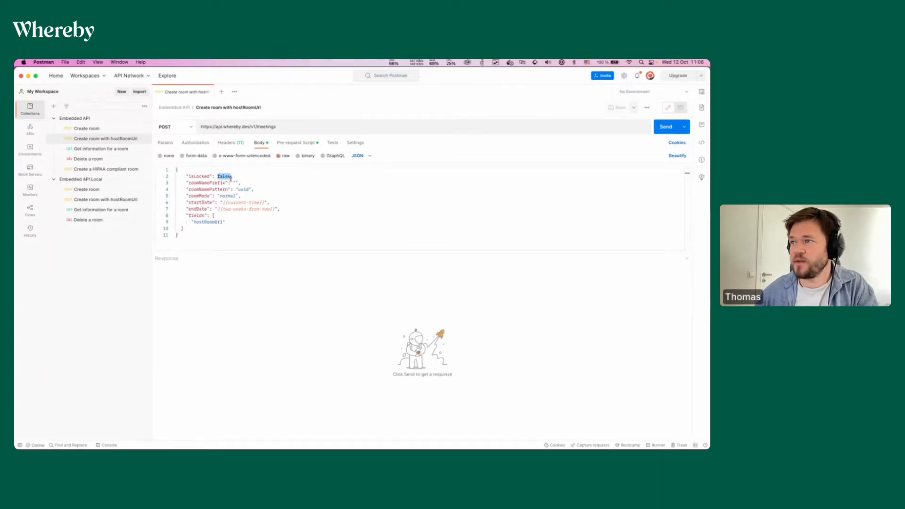
pyautogui.write('true')
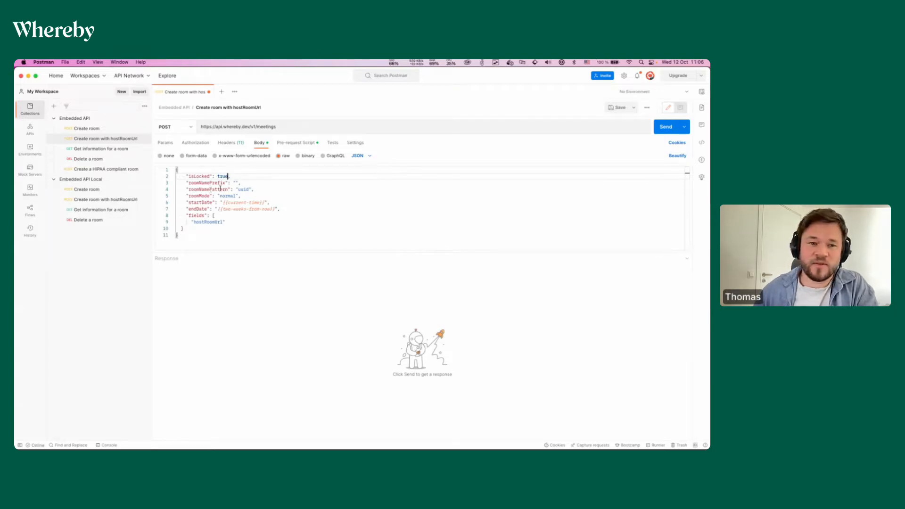
pyautogui.doubleClick(249, 189)
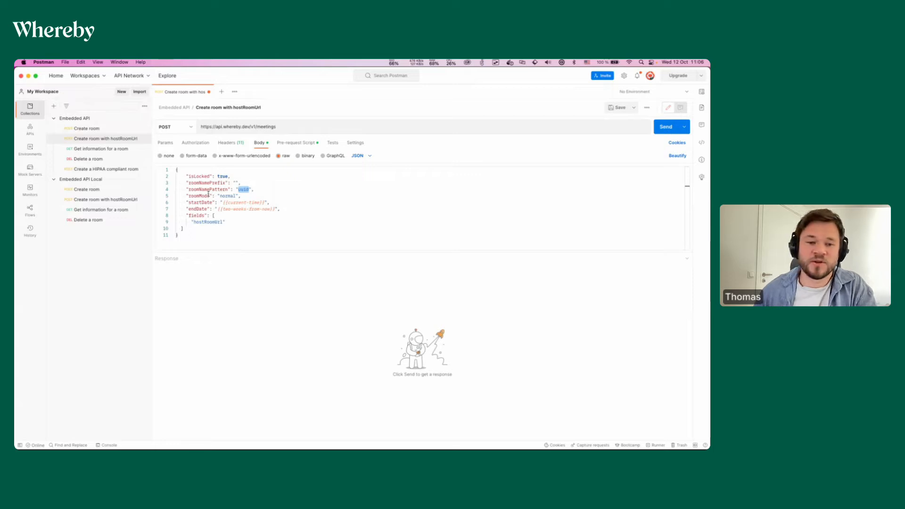
pyautogui.click(248, 195)
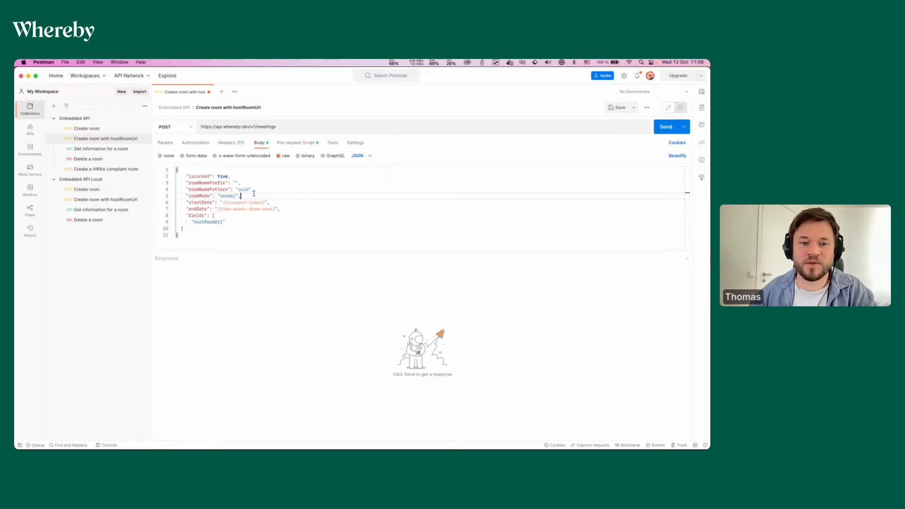
# - Add an empty "roomPreferences" object after the fields array in the request body
pyautogui.click(212, 229)
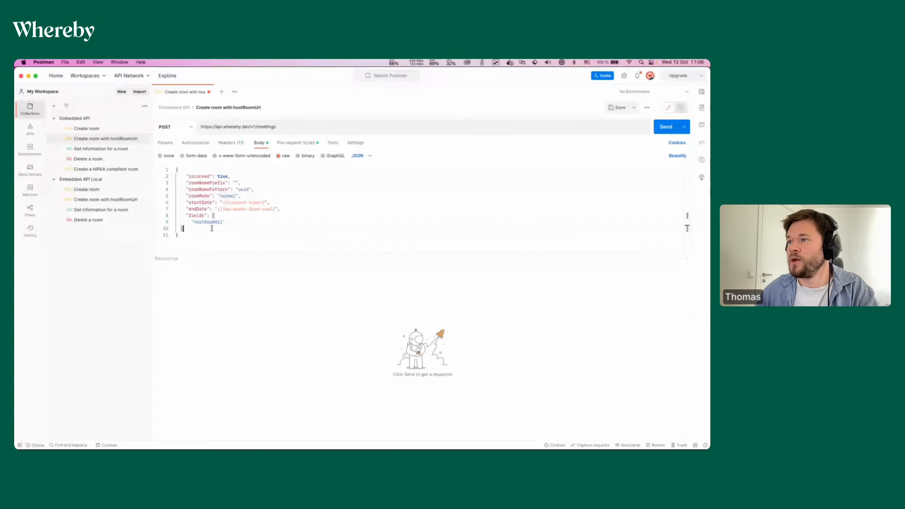
pyautogui.write(',')
pyautogui.press('Return')
pyautogui.write('"Roo')
pyautogui.press('BackSpace')
pyautogui.press('BackSpace')
pyautogui.press('BackSpace')
pyautogui.write('roomPre')
pyautogui.write('fix')
pyautogui.press('BackSpace')
pyautogui.press('BackSpace')
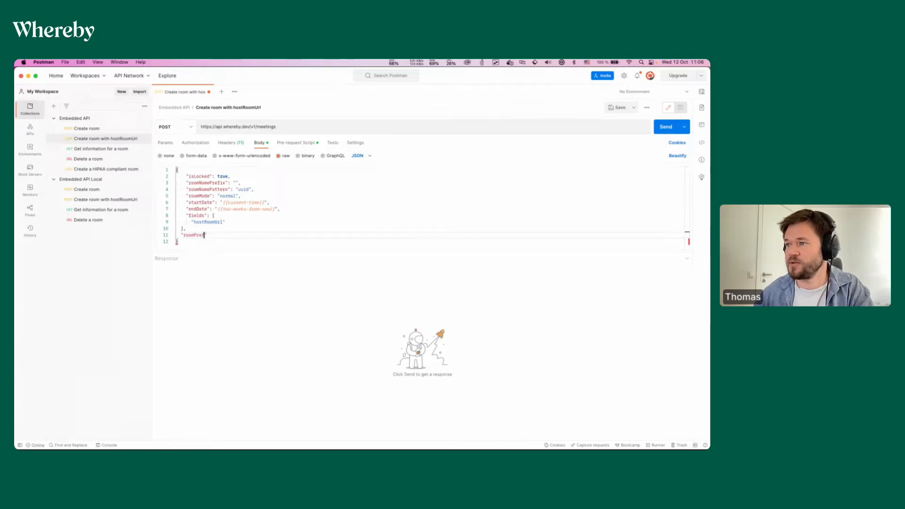
pyautogui.write('erences": ')
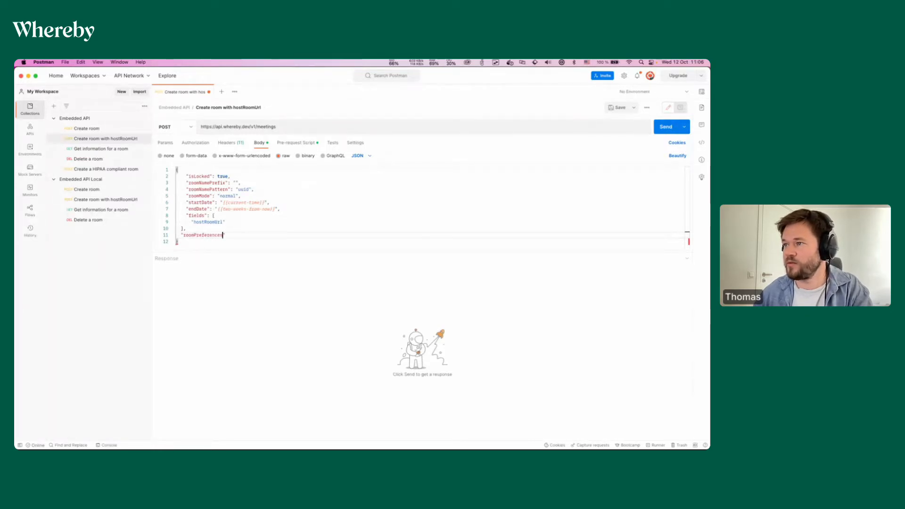
pyautogui.write('{')
pyautogui.press('Return')
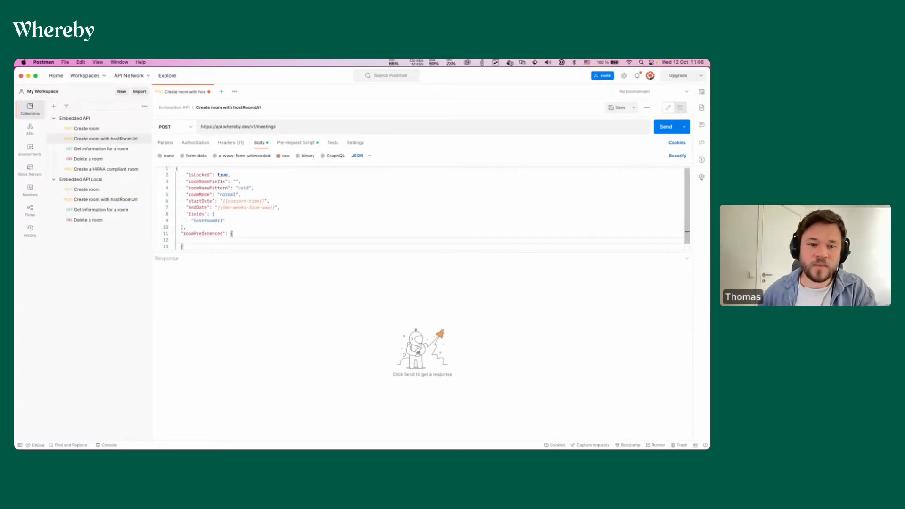
# - Set "recording", "streaming" and "chat" to false inside the roomPreferences object
pyautogui.write('"record')
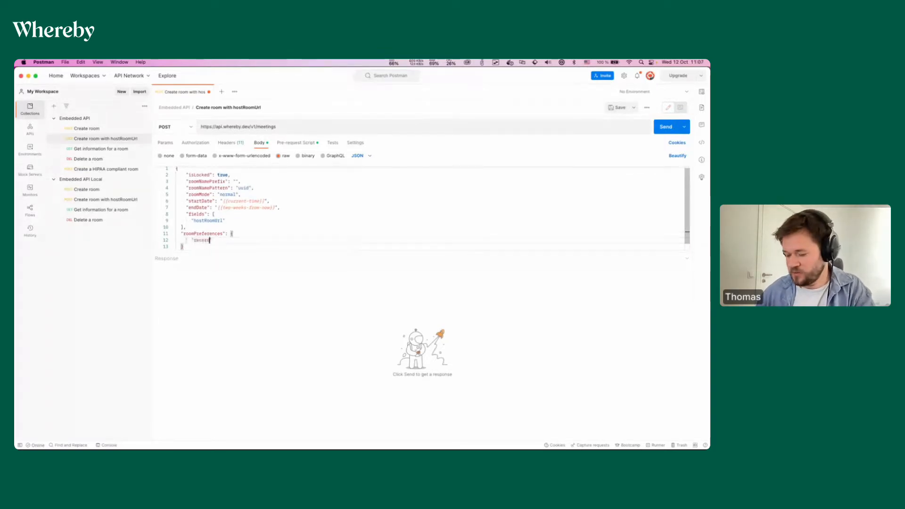
pyautogui.write('ing": false,')
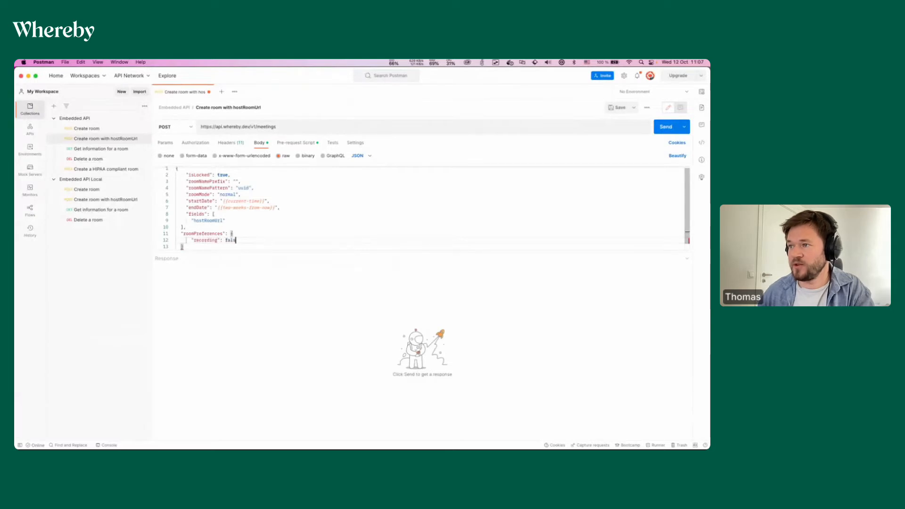
pyautogui.press('Return')
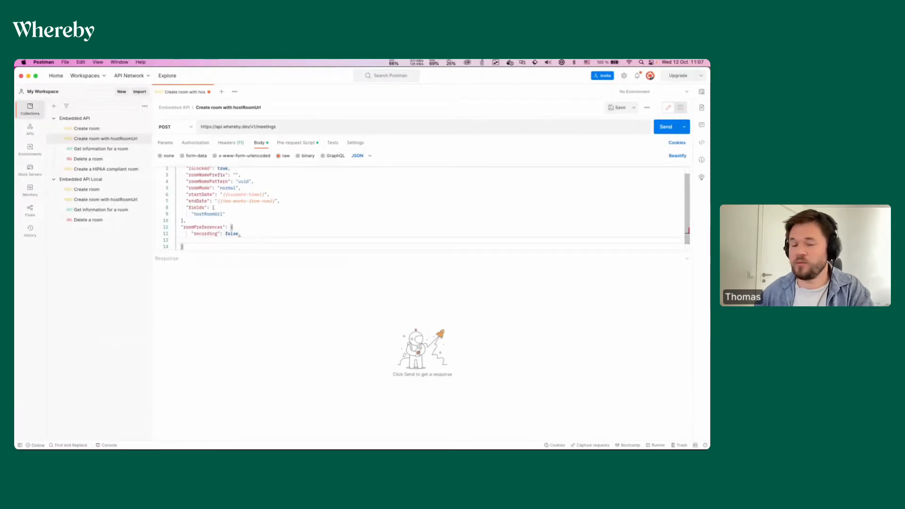
pyautogui.write('"')
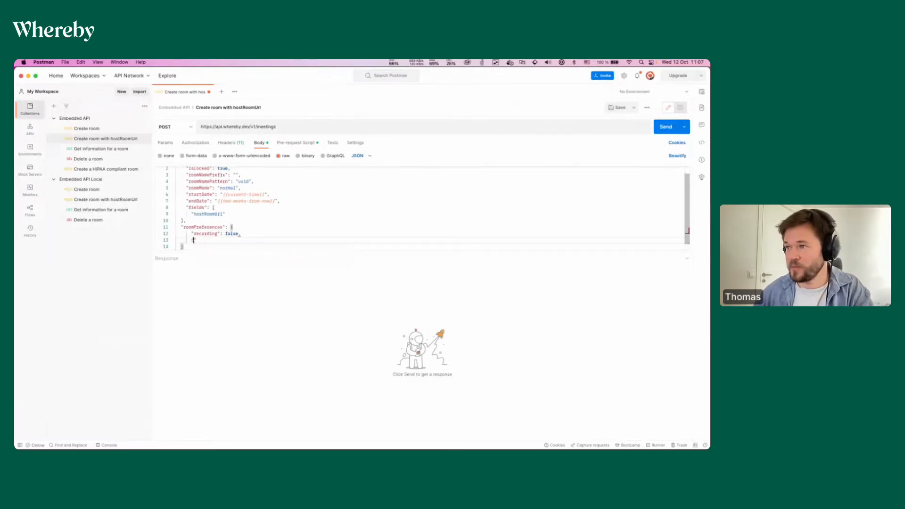
pyautogui.write('streaming"')
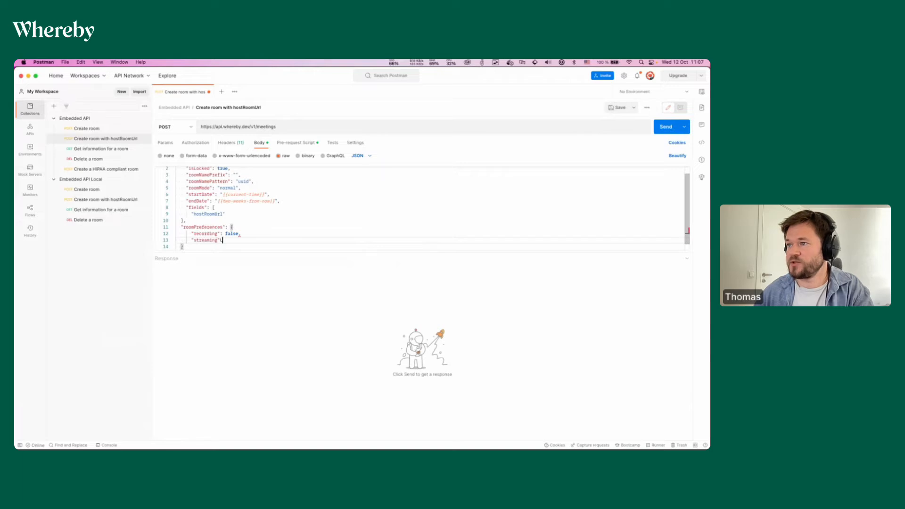
pyautogui.write(': false,')
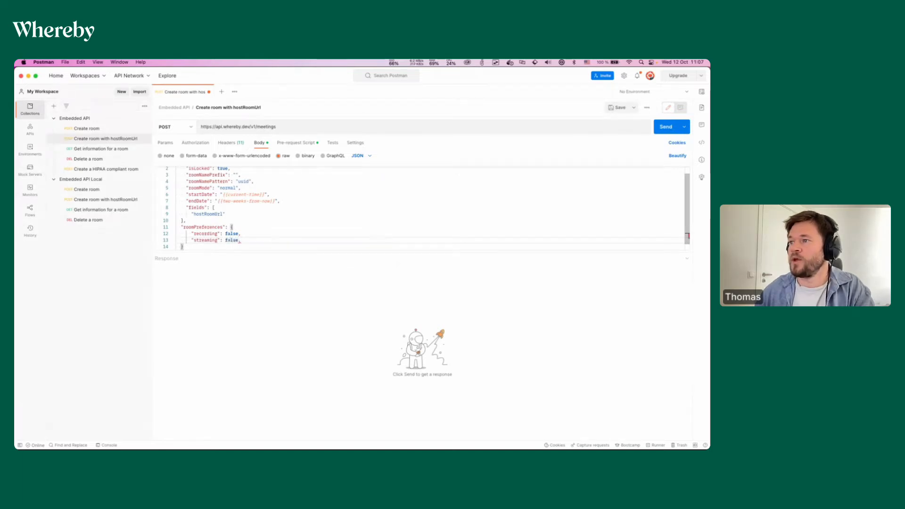
pyautogui.press('Return')
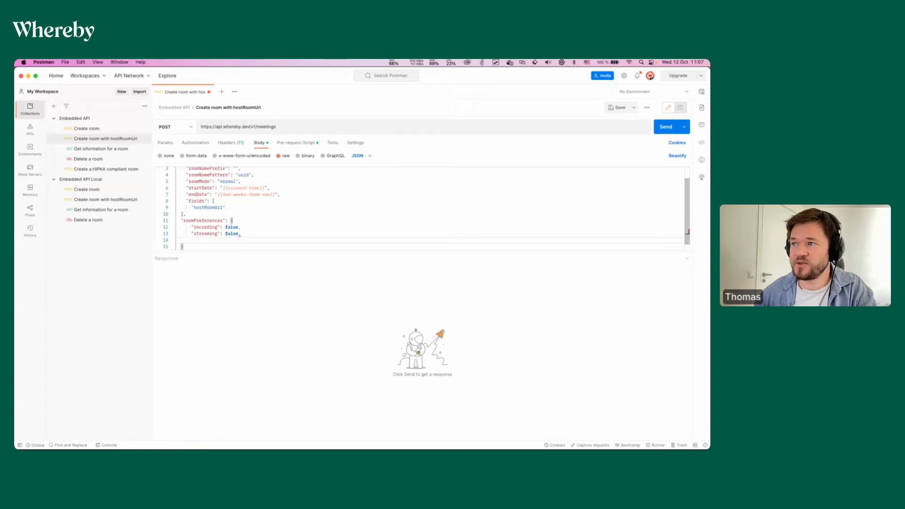
pyautogui.write('"chat": false,')
pyautogui.press('BackSpace')
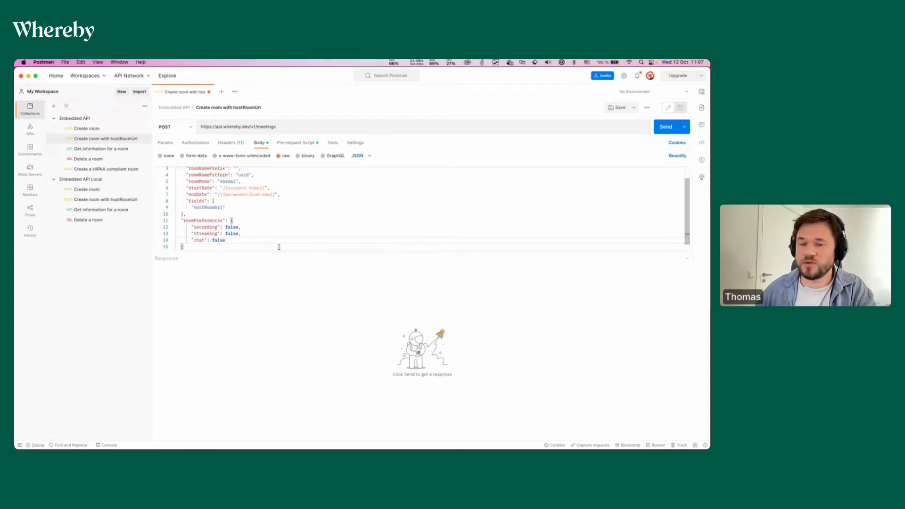
# - Review the completed JSON body and send the POST request to create the room
pyautogui.scroll(2, 275, 219)
pyautogui.scroll(-3, 222, 212)
pyautogui.scroll(2, 227, 202)
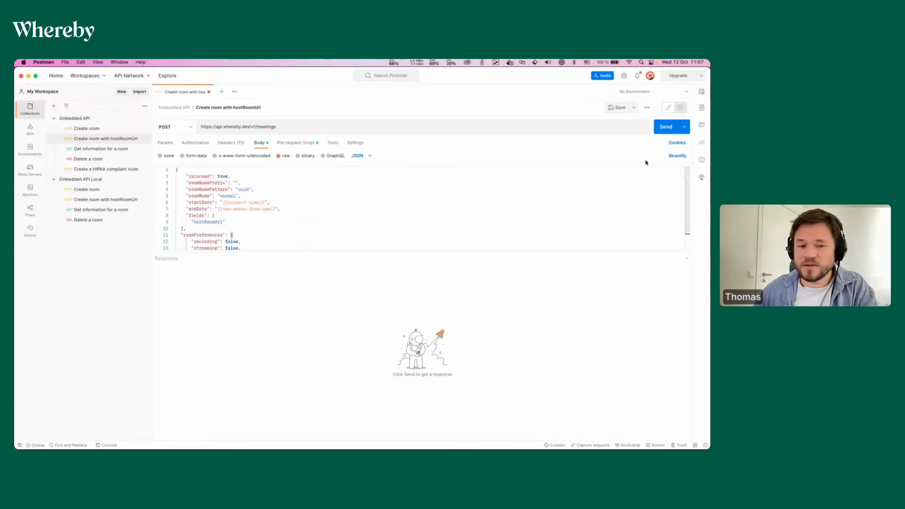
pyautogui.click(663, 128)
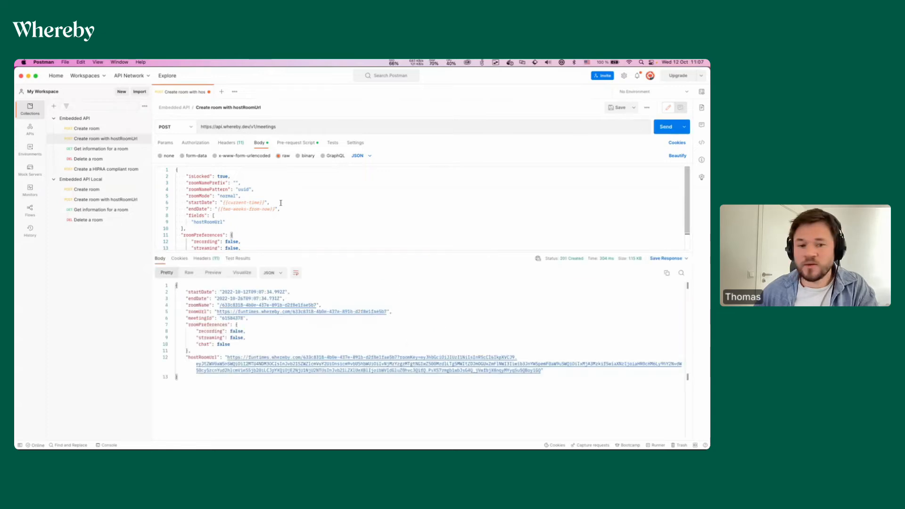
# - Enlarge the response area and examine the returned roomPreferences and roomUrl
pyautogui.moveTo(285, 252); pyautogui.dragTo(285, 199)
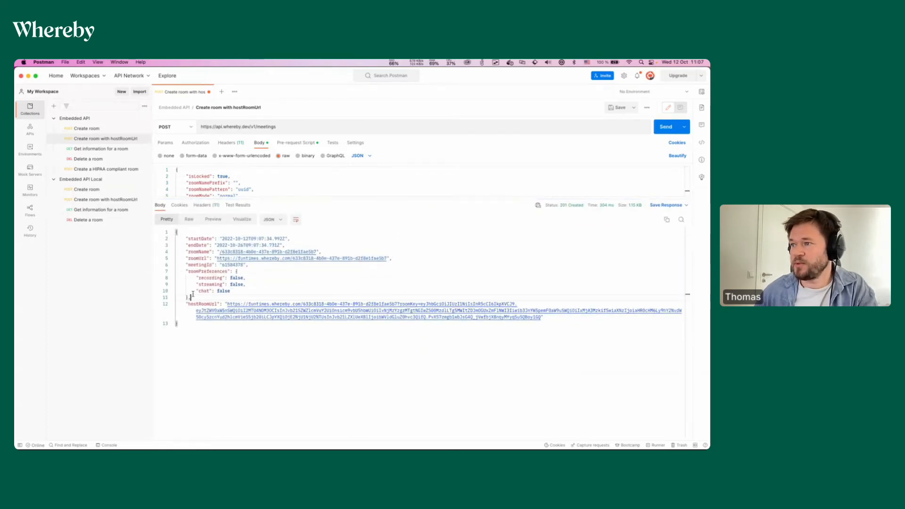
pyautogui.moveTo(190, 298); pyautogui.dragTo(176, 271)
pyautogui.doubleClick(210, 277)
pyautogui.moveTo(194, 258); pyautogui.dragTo(215, 258)
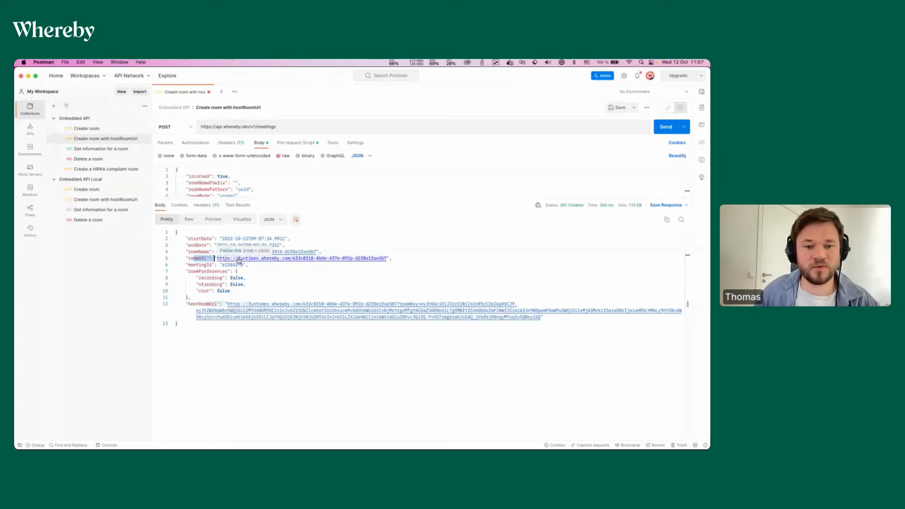
pyautogui.click(240, 291)
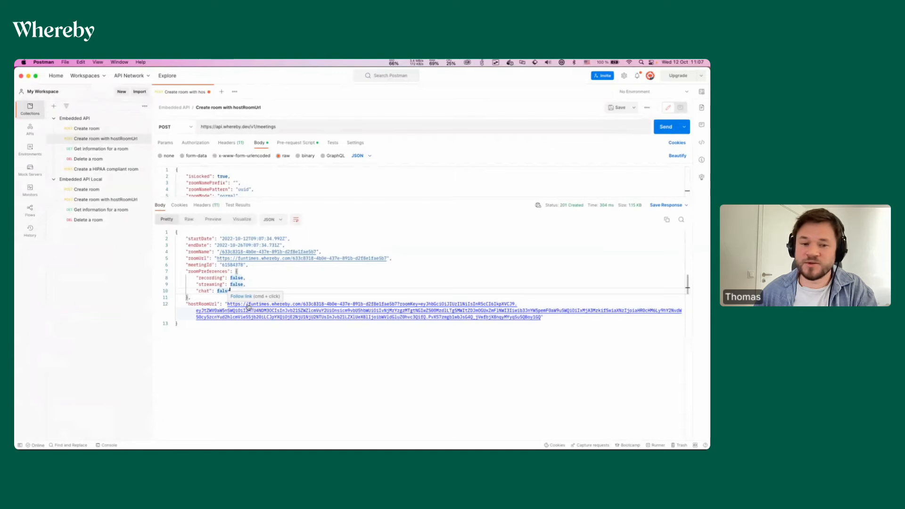
# - Open the response's hostRoomUrl link in Chrome and enter the meeting room as host
pyautogui.keyDown('super'); pyautogui.click(249, 308); pyautogui.keyUp('super')
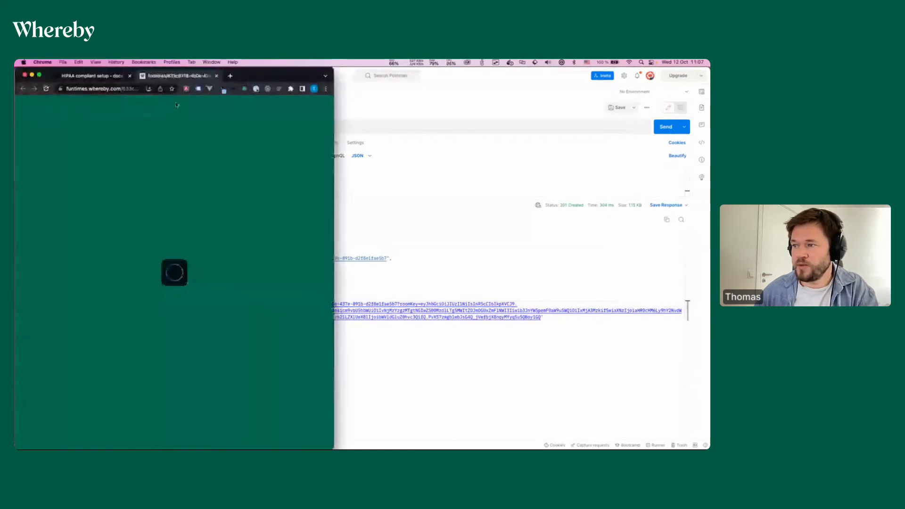
pyautogui.click(156, 377)
# - Append the parameter "?analytics=off" to the end of the meeting room's web address
pyautogui.click(122, 88)
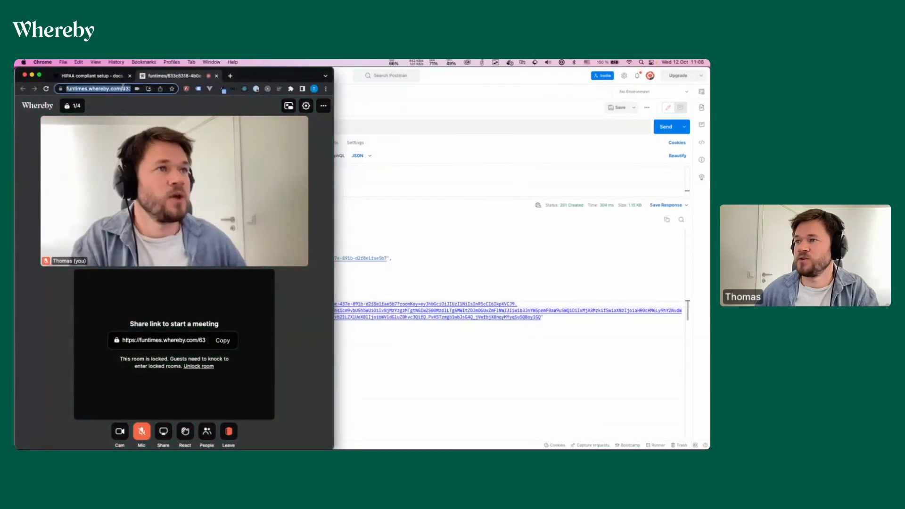
pyautogui.press('Right')
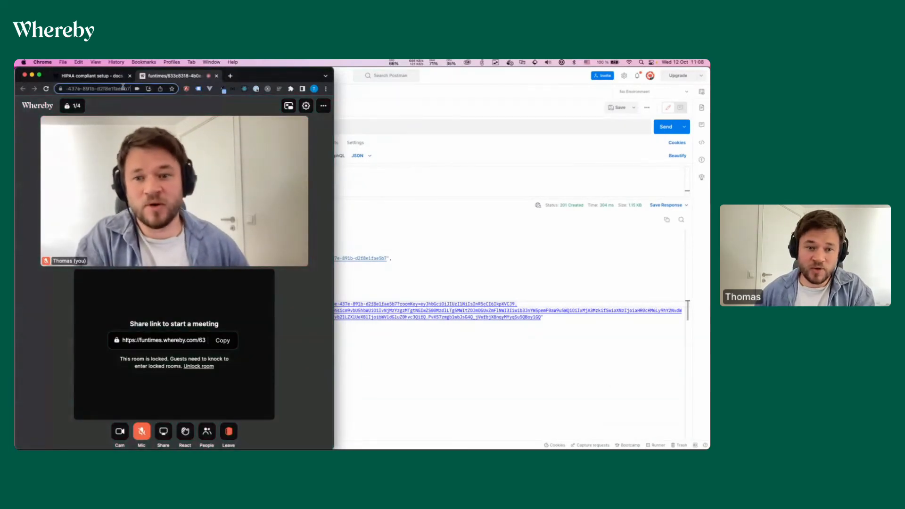
pyautogui.write('?')
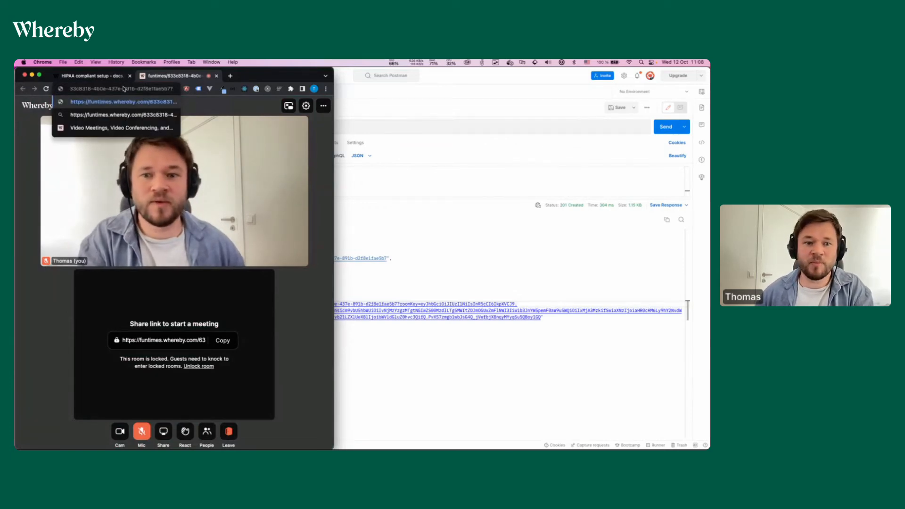
pyautogui.write('analy')
pyautogui.press('BackSpace')
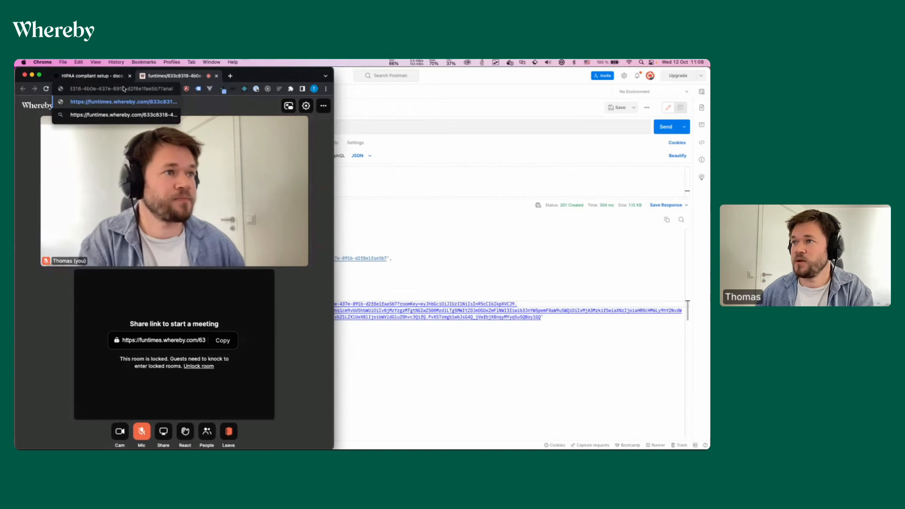
pyautogui.write('yt')
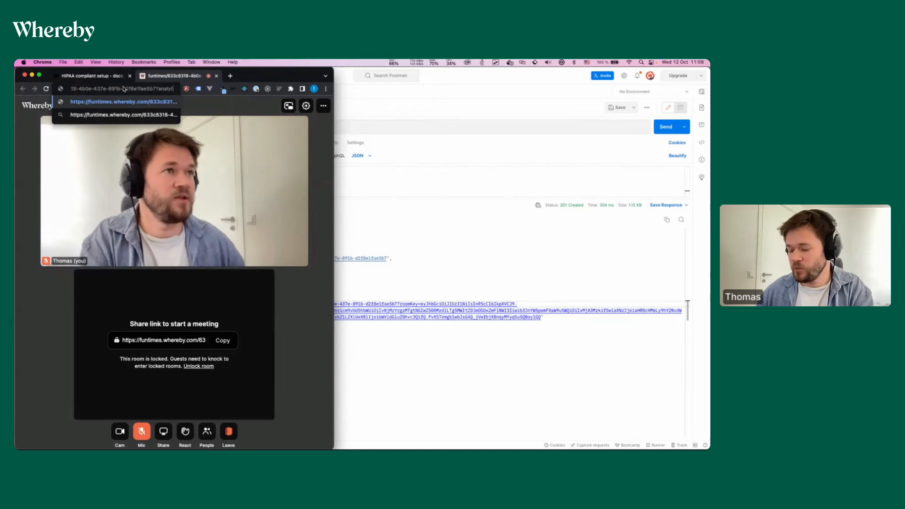
pyautogui.write('ics-off')
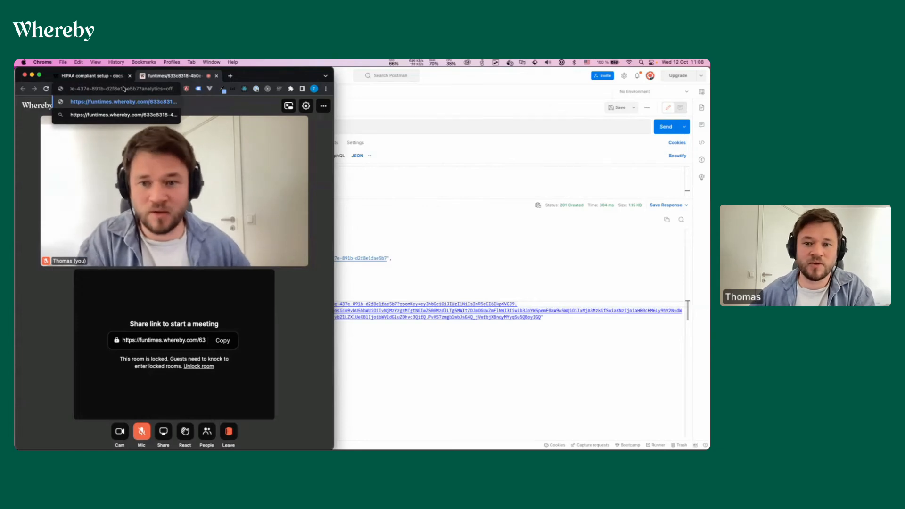
# - Add a second parameter, "&displayName=patient", to the room address
pyautogui.write('&')
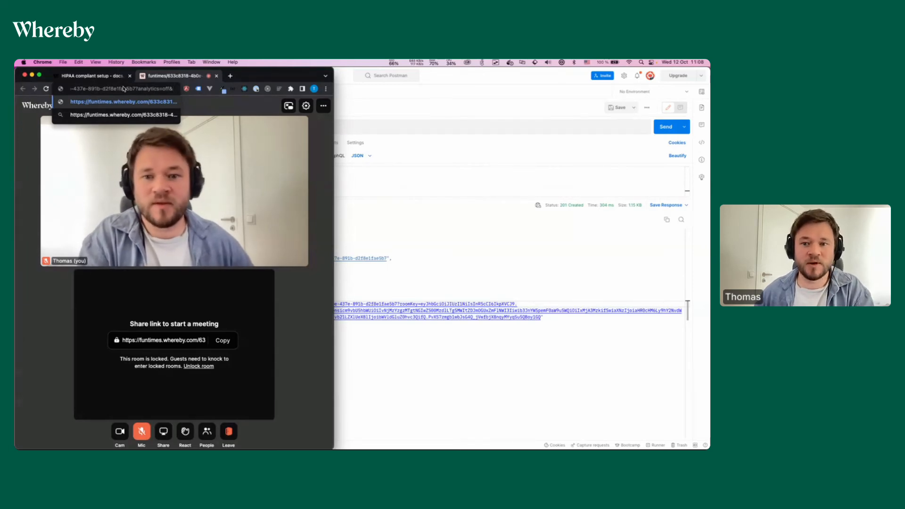
pyautogui.write('displayName=')
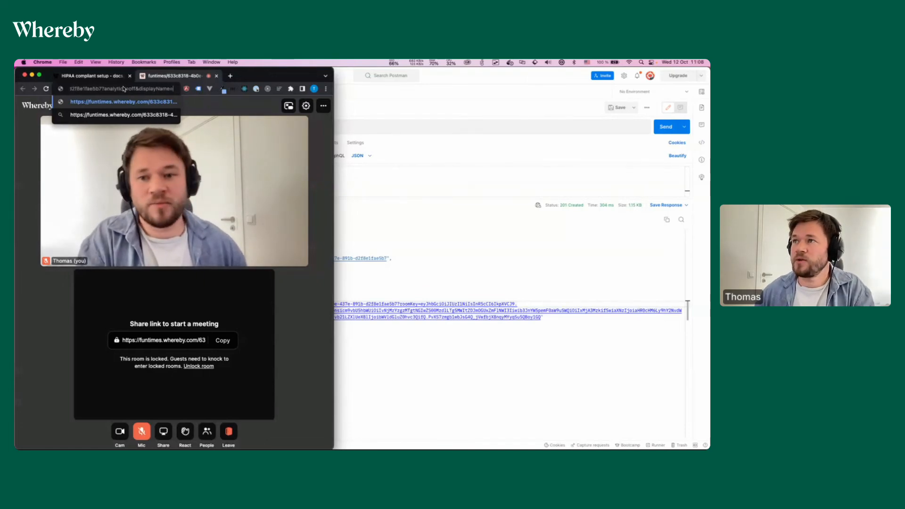
pyautogui.write('patient')
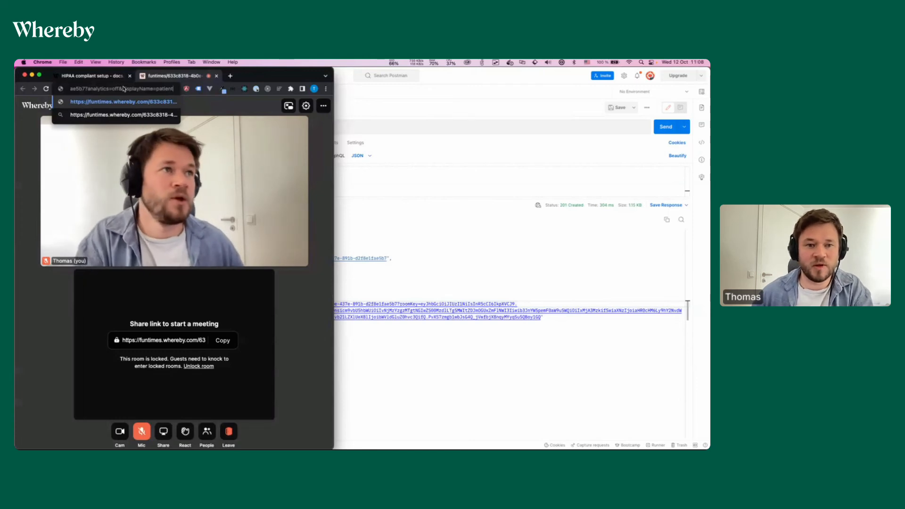
# - Select the whole edited room address for reuse and open a new incognito window
pyautogui.moveTo(174, 89); pyautogui.dragTo(41, 94)
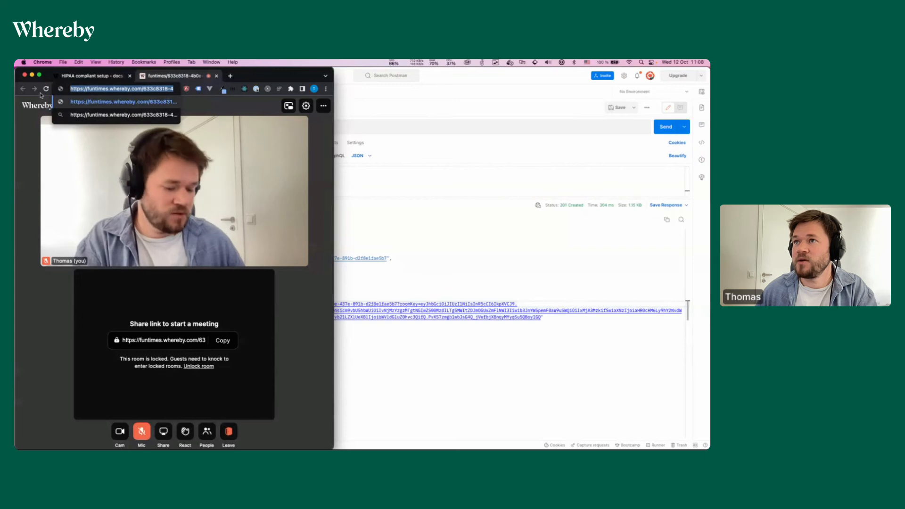
pyautogui.click(326, 89)
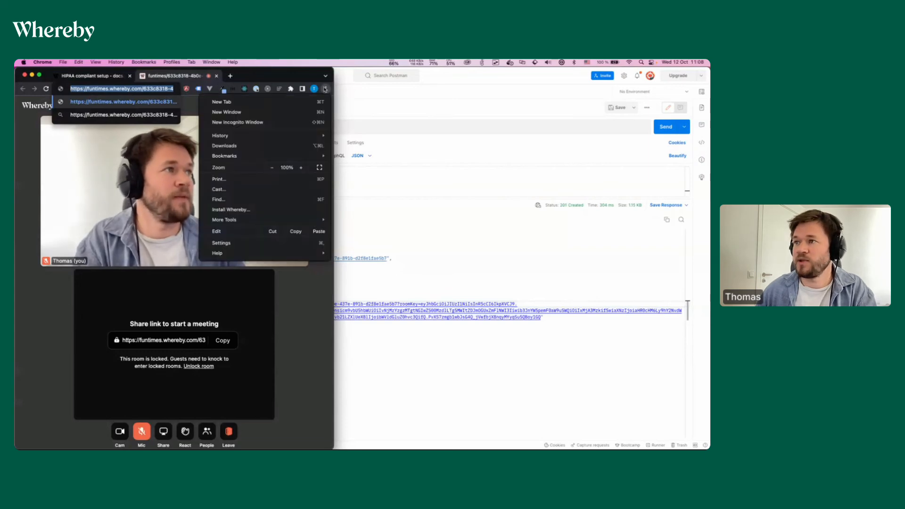
pyautogui.click(265, 123)
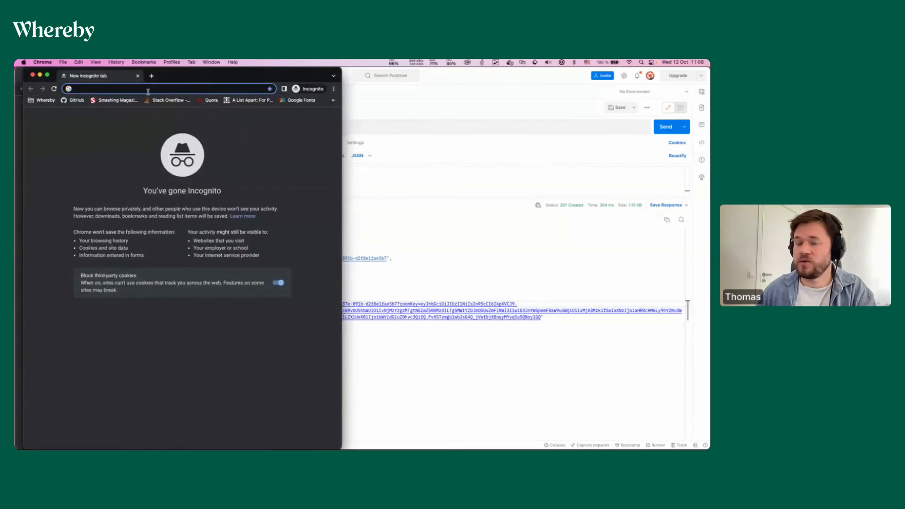
# - Load the copied patient room address in the incognito window, placed beside the host's meeting, and allow camera and microphone access
pyautogui.moveTo(185, 79); pyautogui.dragTo(478, 75)
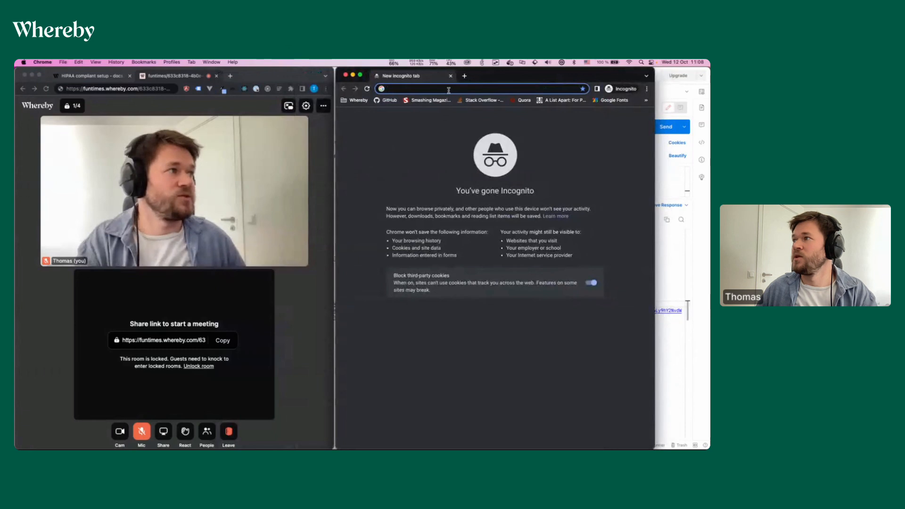
pyautogui.press('Return')
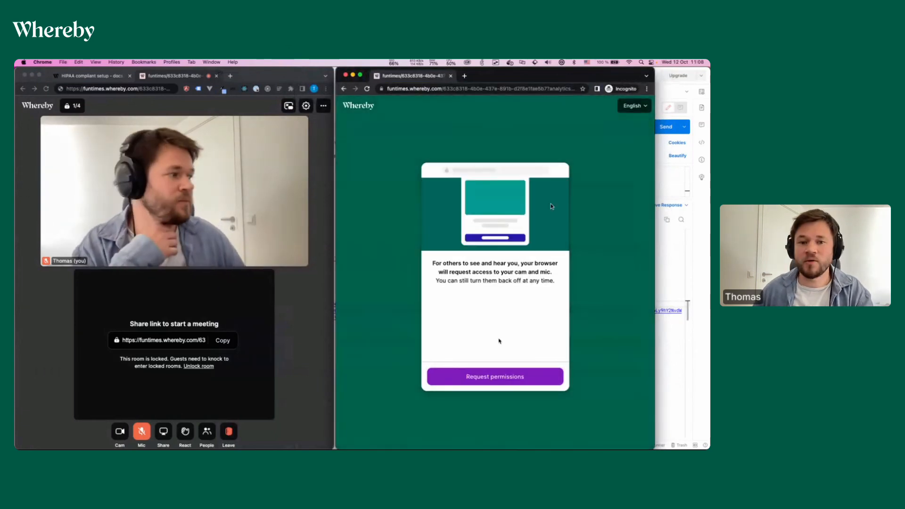
pyautogui.click(506, 372)
pyautogui.click(473, 139)
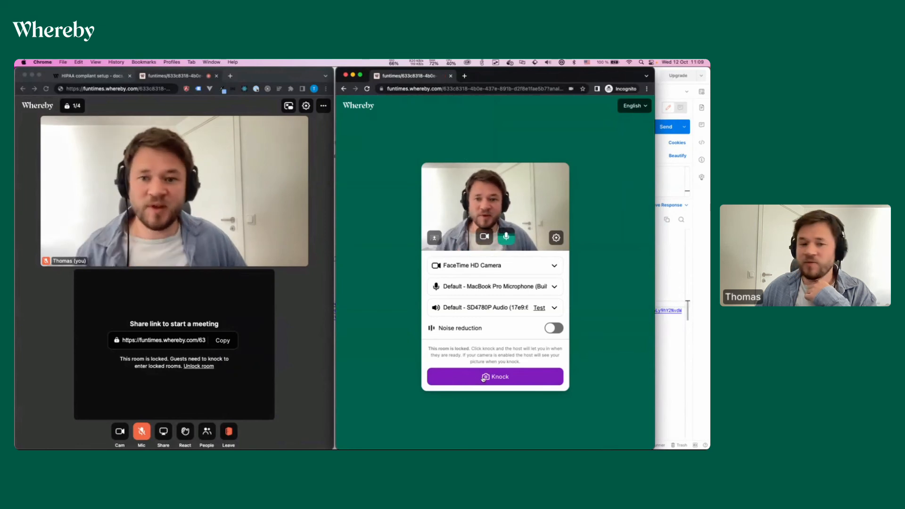
# - Knock on the locked room as the patient, admit the patient from the host's meeting, and mute the patient's microphone
pyautogui.click(483, 377)
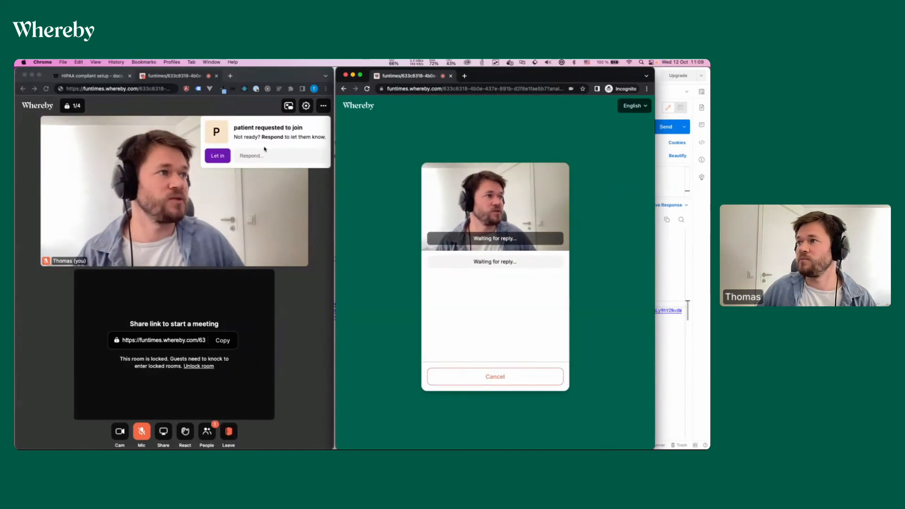
pyautogui.click(218, 156)
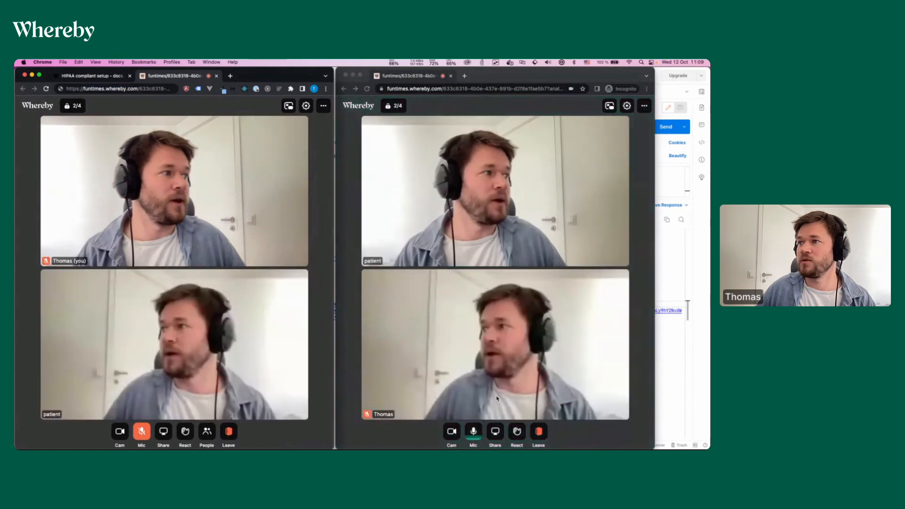
pyautogui.click(472, 437)
pyautogui.click(474, 439)
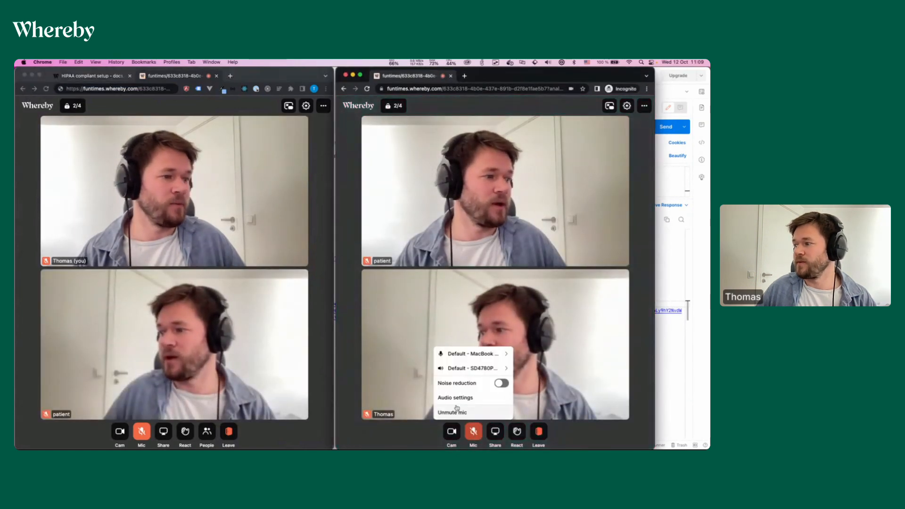